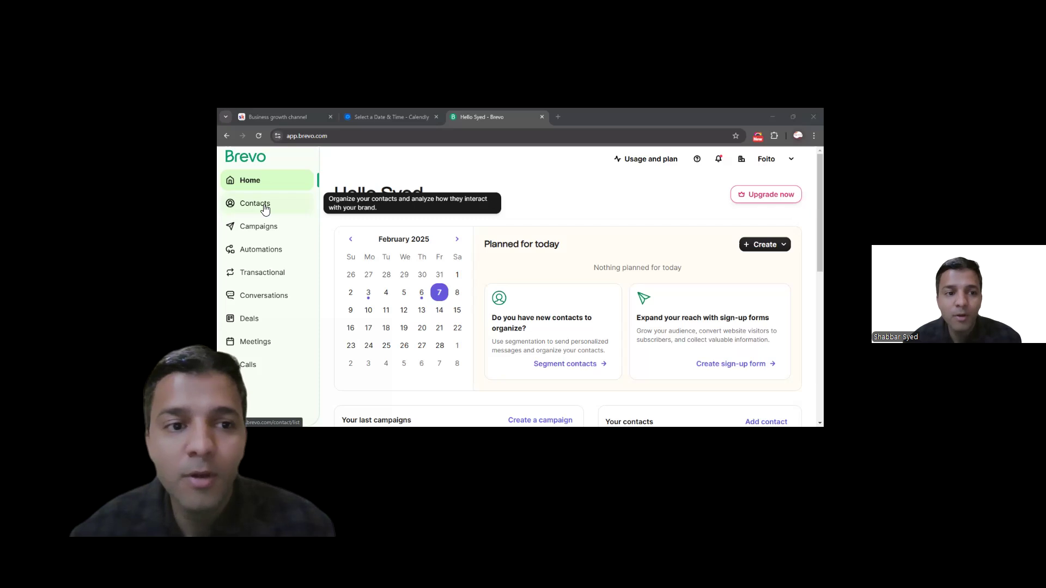
# Create a contact list named "Test 1" in the folder "Your First Folder"
pyautogui.click(264, 209)
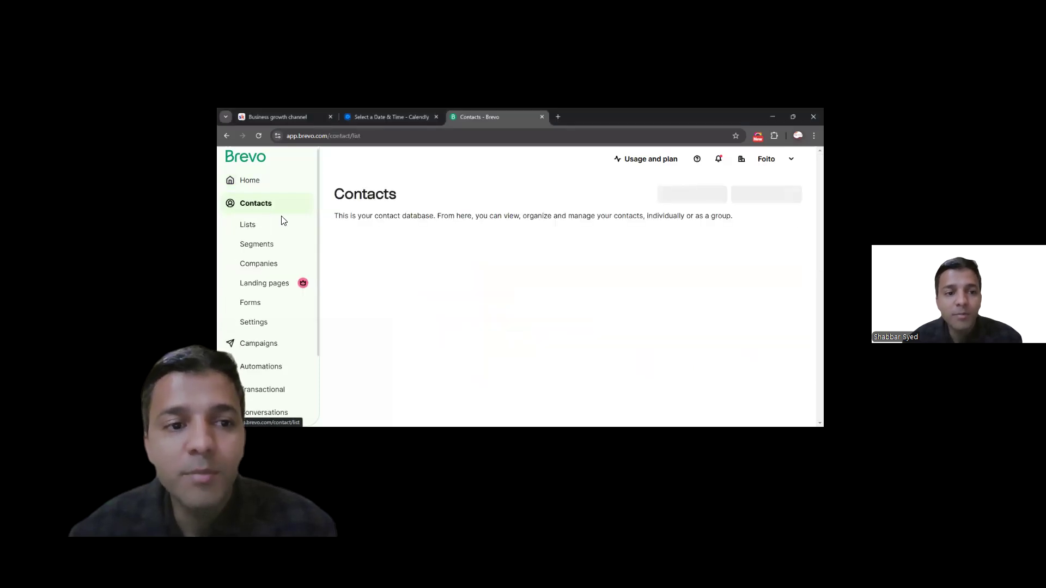
pyautogui.click(249, 226)
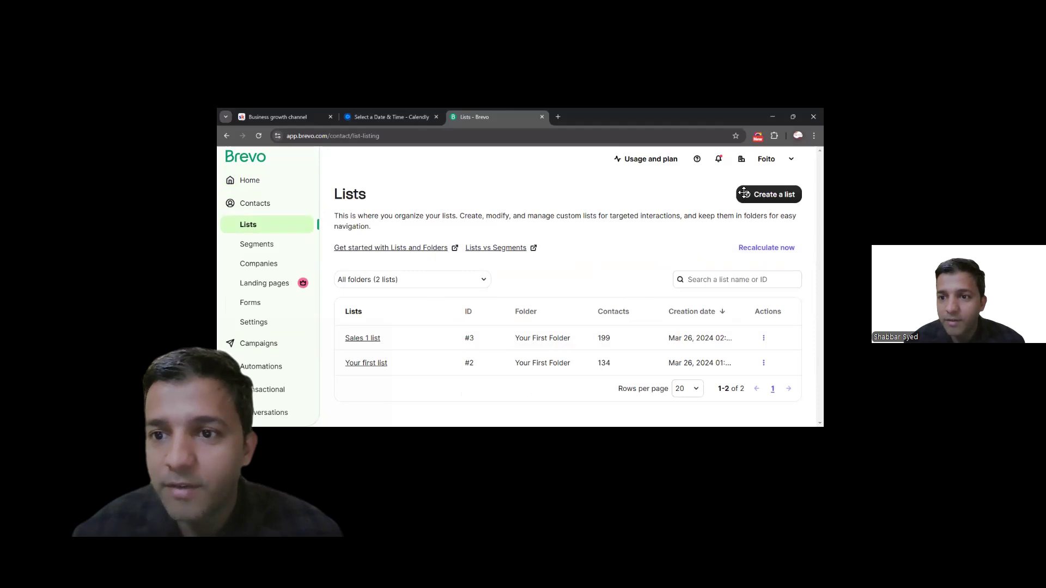
pyautogui.click(758, 199)
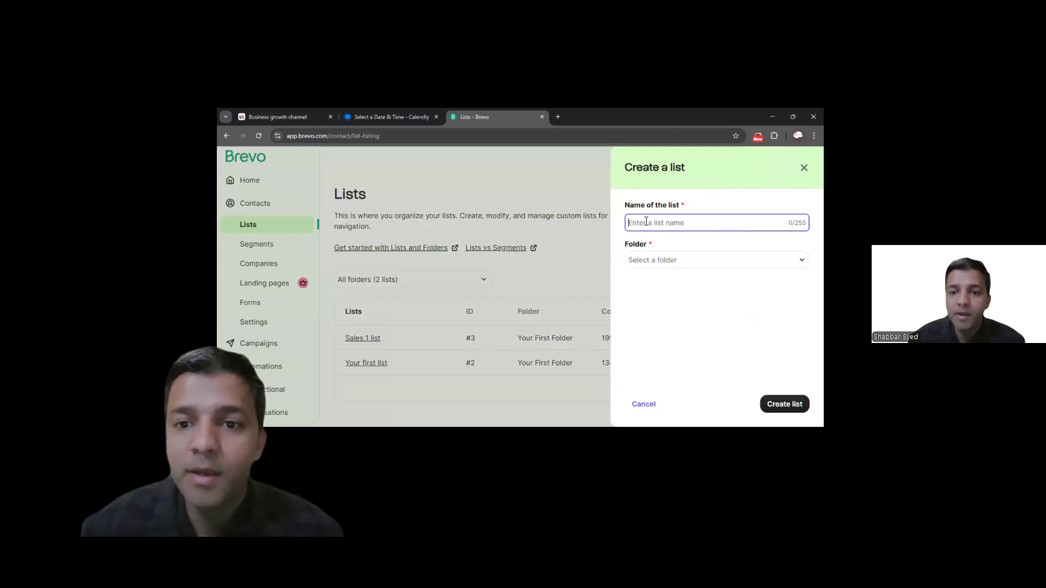
pyautogui.write('Test 1')
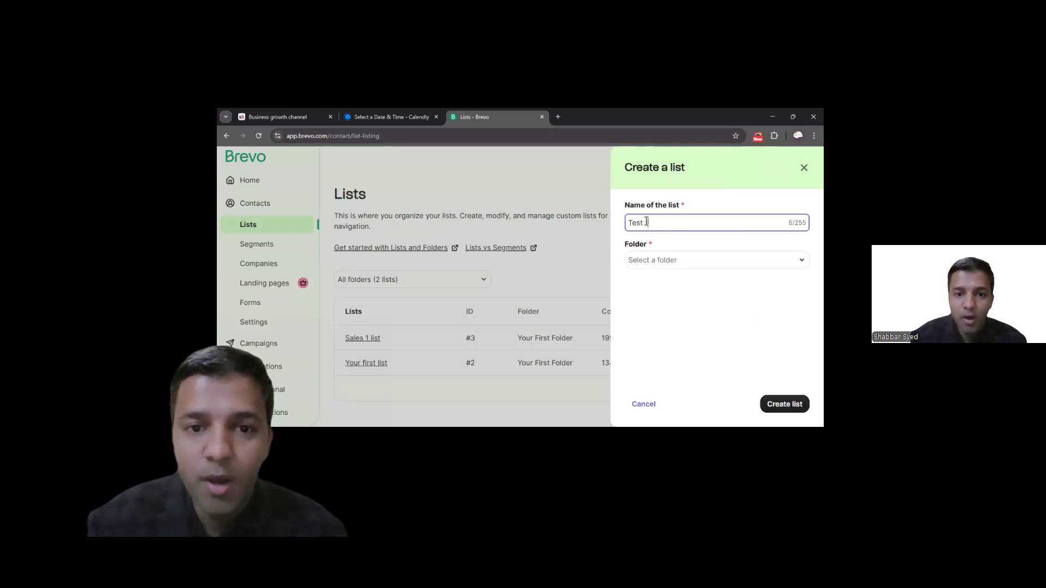
pyautogui.click(652, 261)
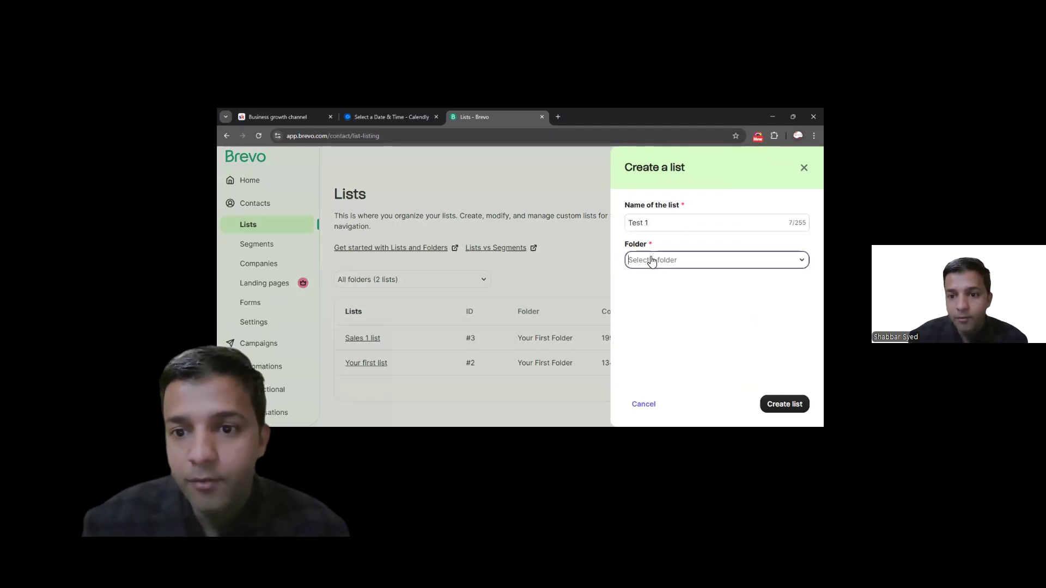
pyautogui.click(653, 285)
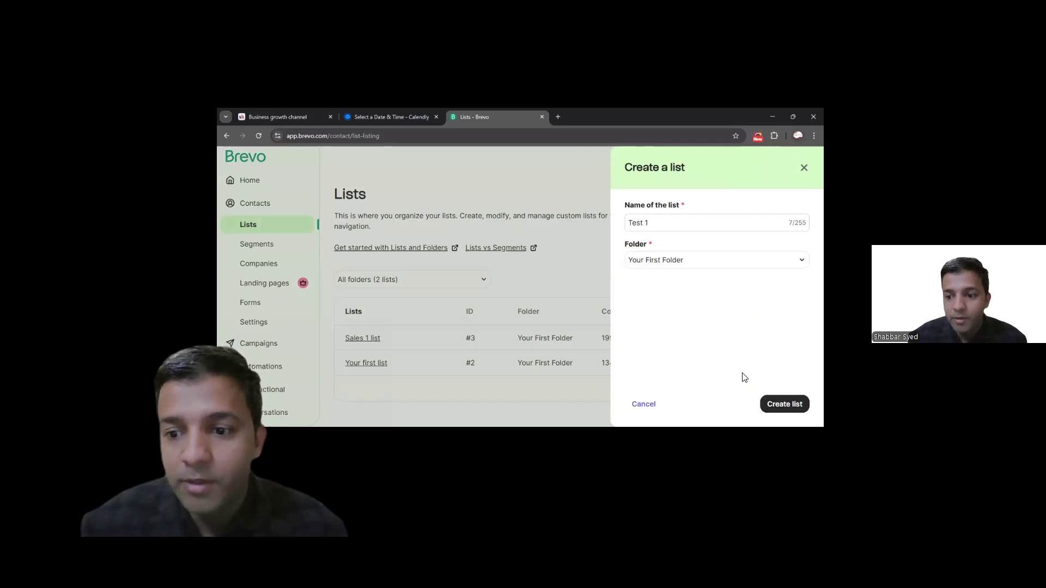
pyautogui.press('Return')
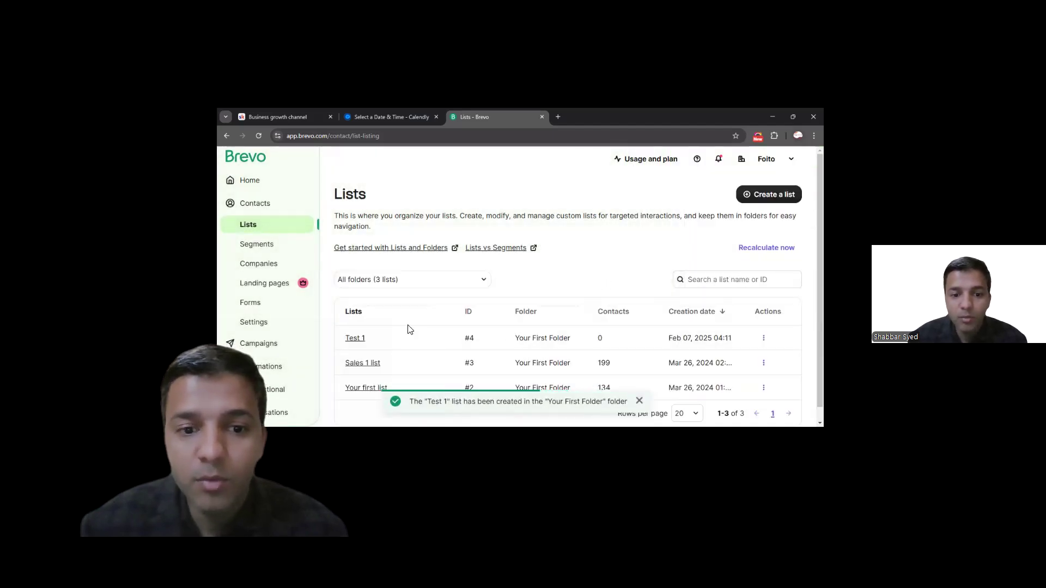
# Open the Test 1 list and bring up the copy-paste import form for contacts
pyautogui.click(361, 340)
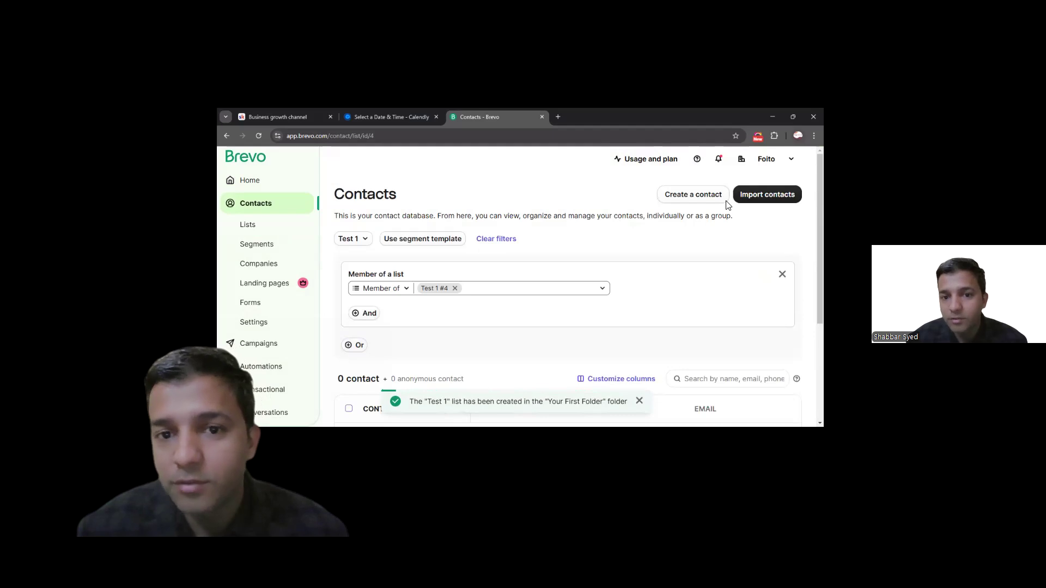
pyautogui.click(783, 199)
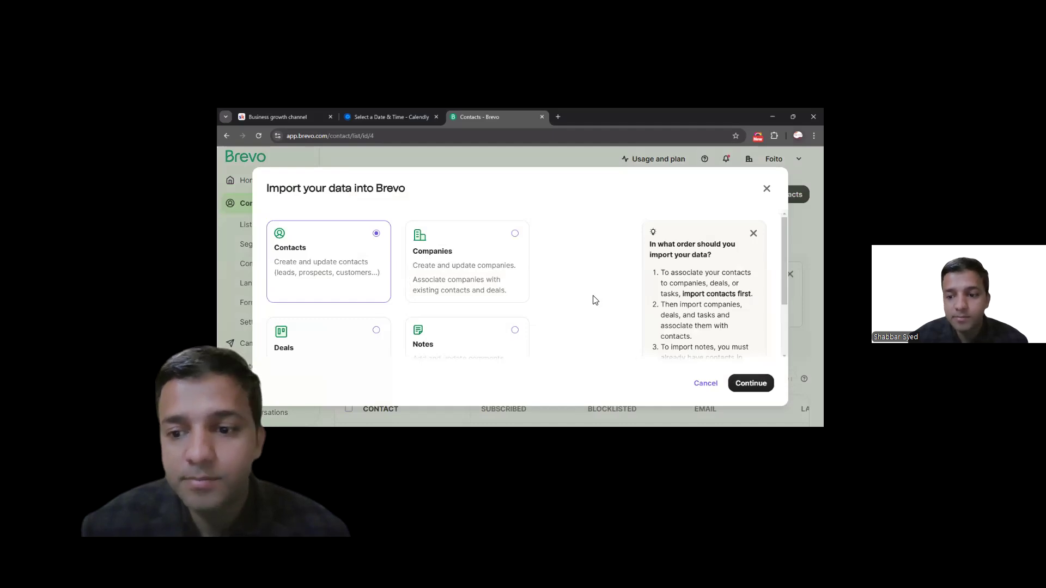
pyautogui.click(733, 379)
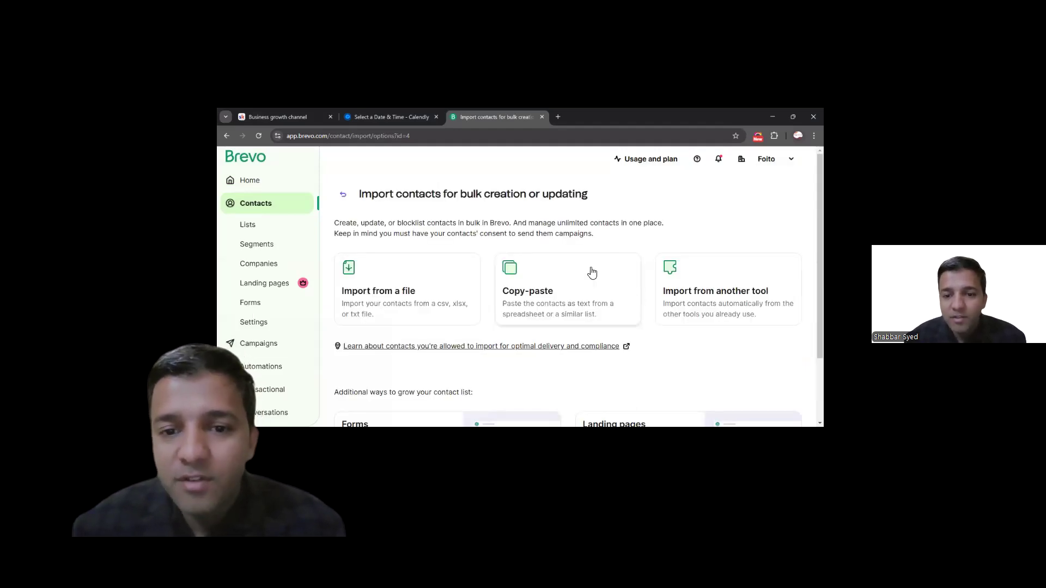
pyautogui.click(517, 269)
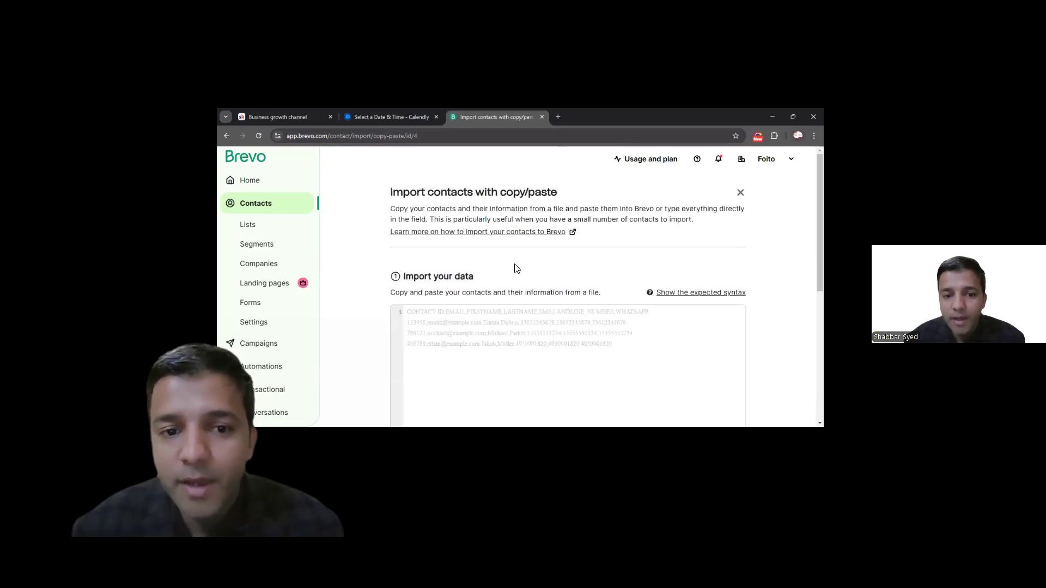
pyautogui.click(475, 321)
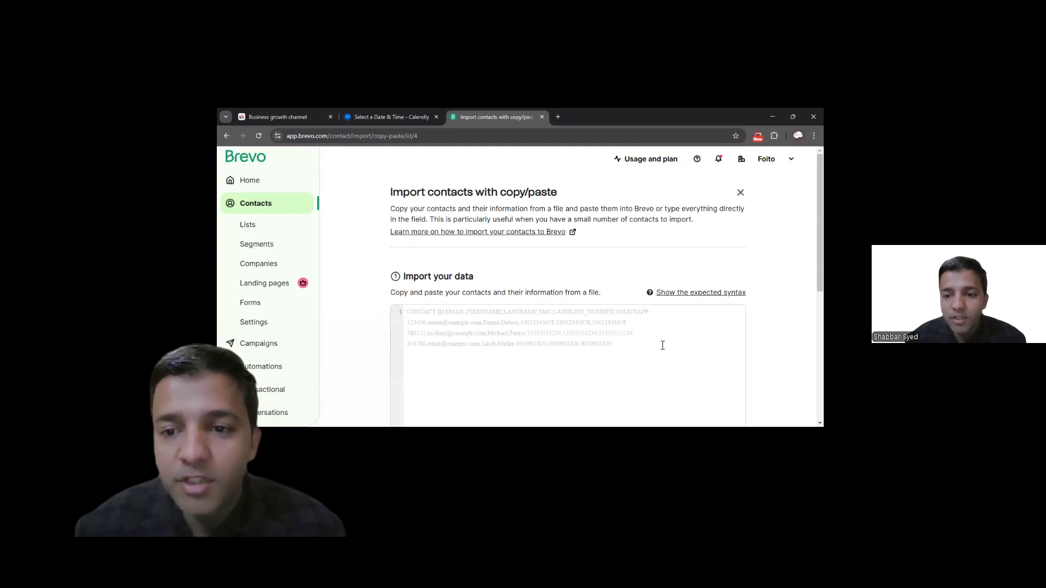
# Examine the sample data syntax and the data check and mapping sections of the copy-paste import form
pyautogui.scroll(-2, 662, 345)
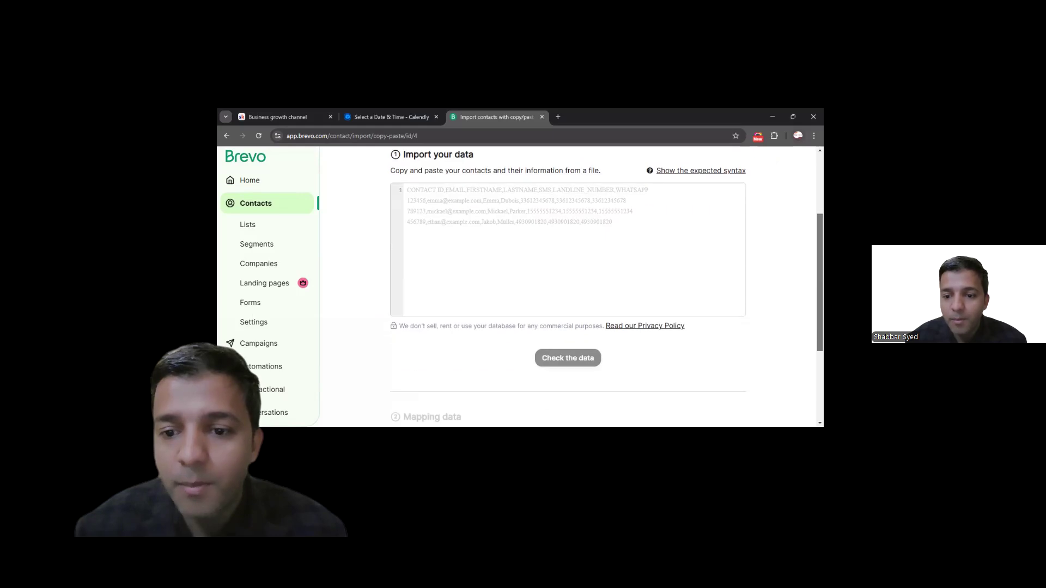
pyautogui.scroll(-1, 606, 284)
pyautogui.scroll(1, 606, 284)
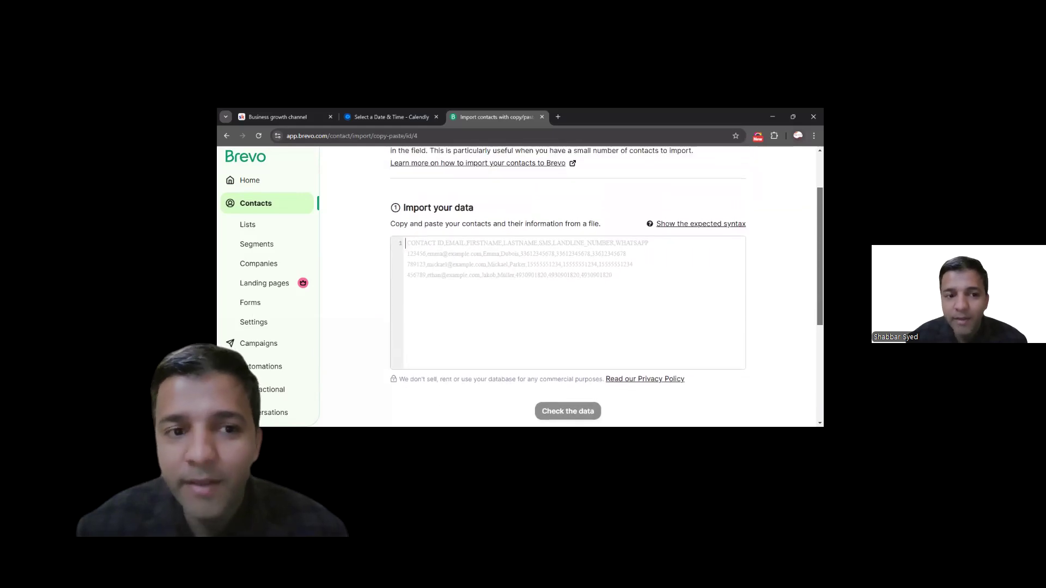
pyautogui.scroll(1, 606, 287)
pyautogui.scroll(1, 567, 286)
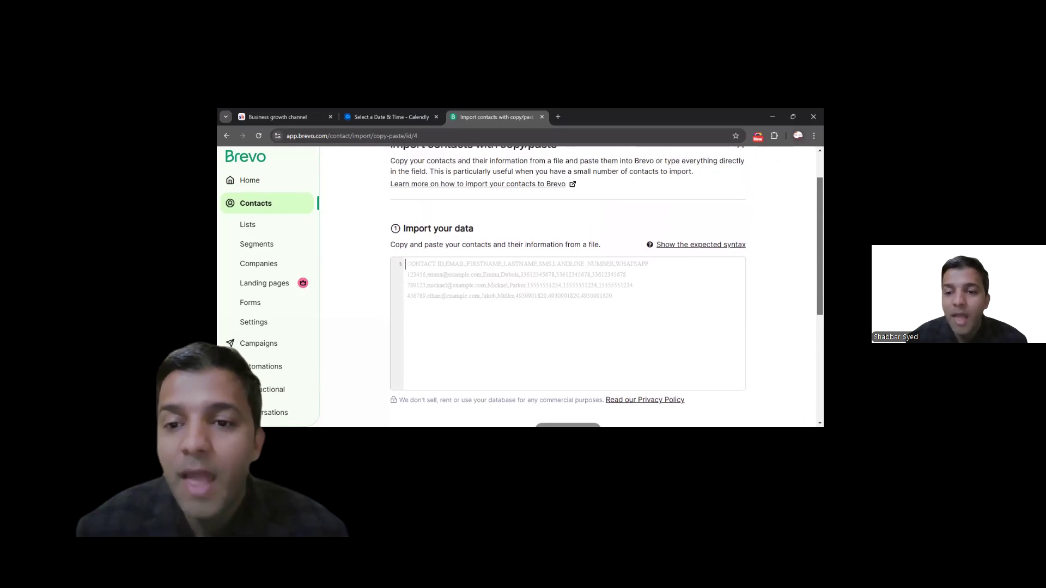
pyautogui.scroll(-2, 567, 286)
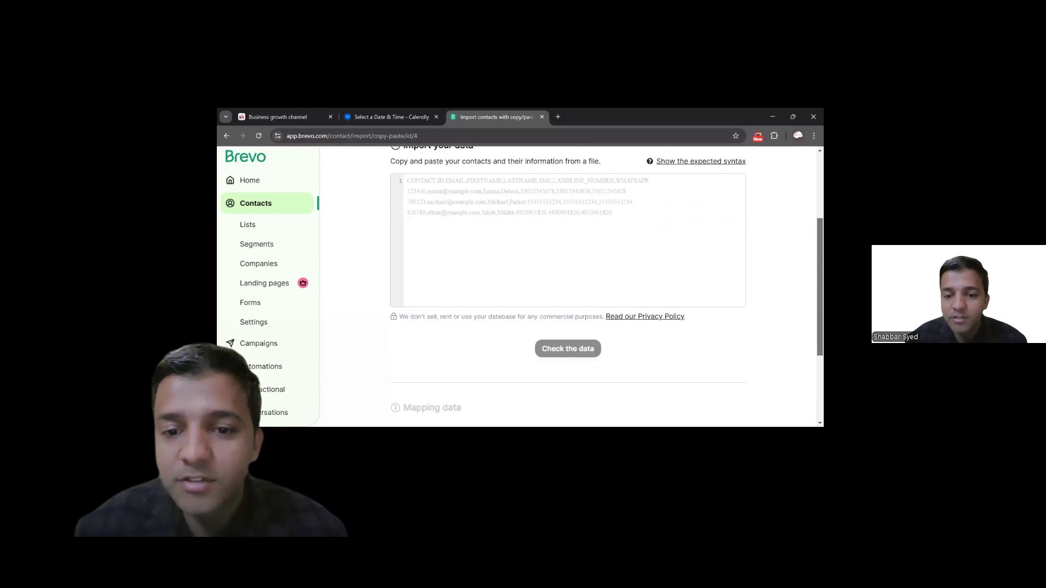
pyautogui.scroll(2, 692, 285)
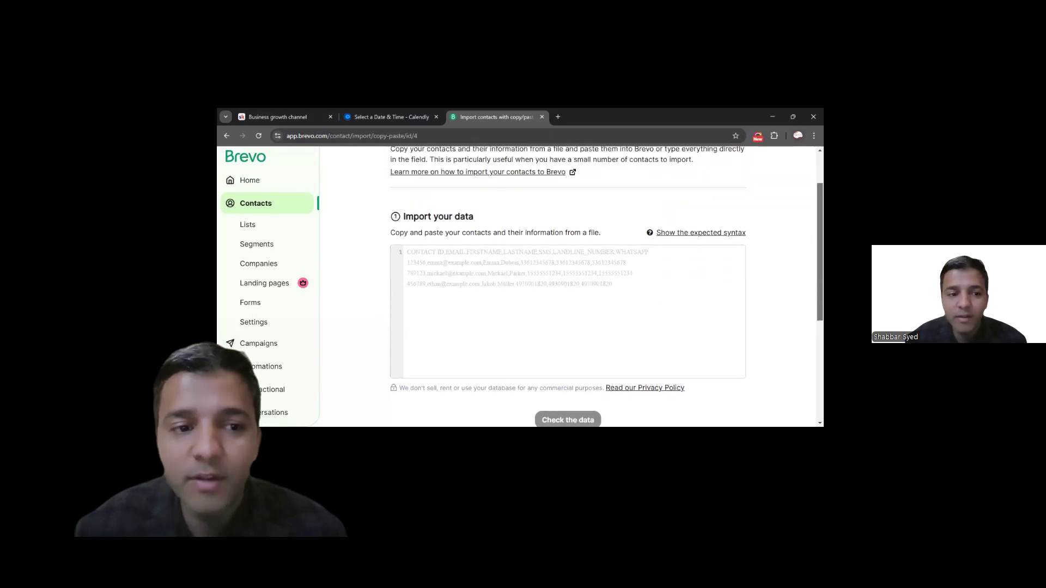
# Return to the contact lists and view the contacts in Sales 1 list
pyautogui.click(248, 225)
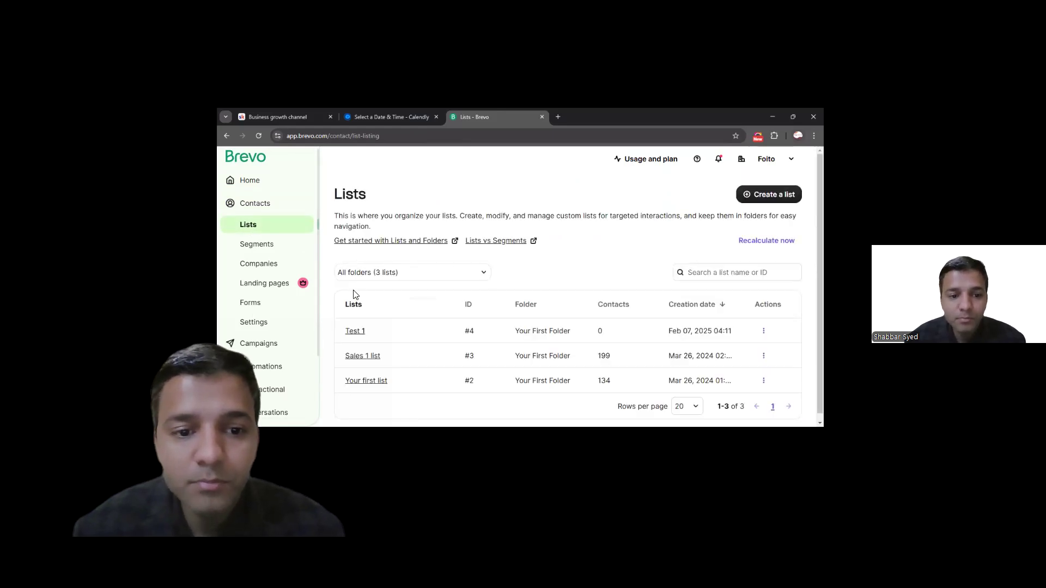
pyautogui.click(368, 358)
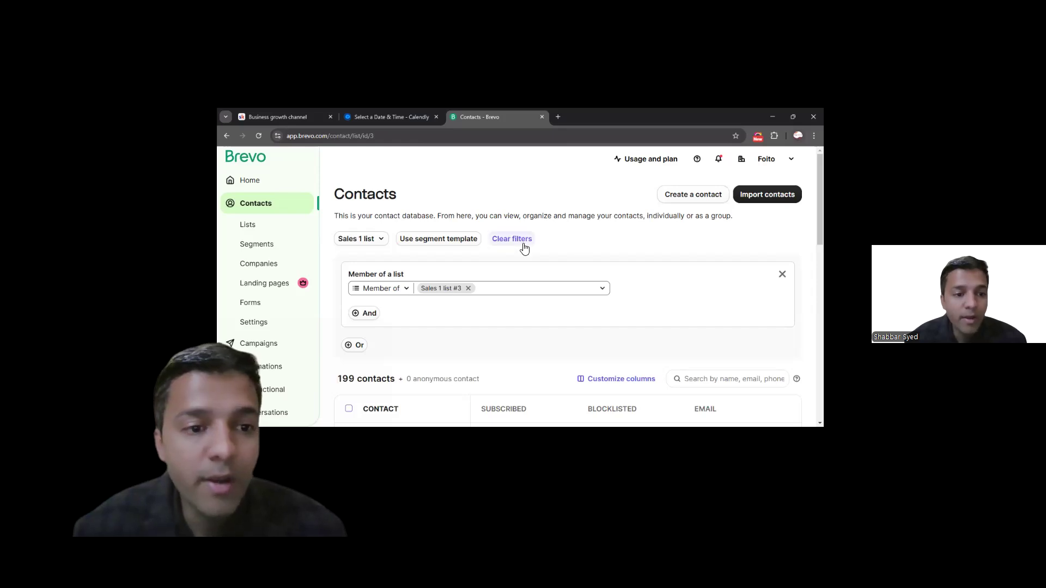
# Open the performance report of the sent campaign Skool_copy_copy and dismiss the Apple MPP notice
pyautogui.click(272, 344)
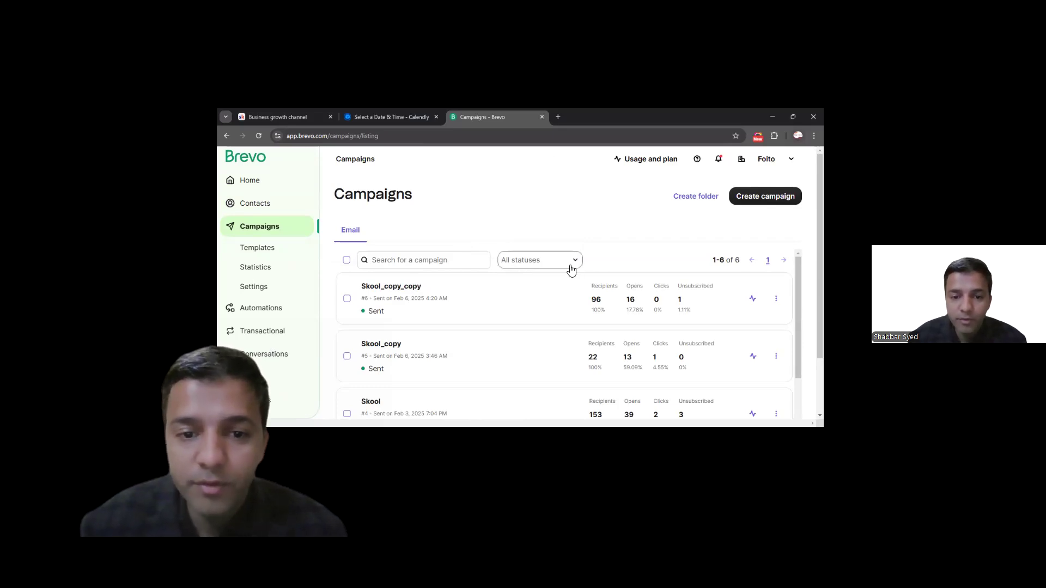
pyautogui.click(399, 293)
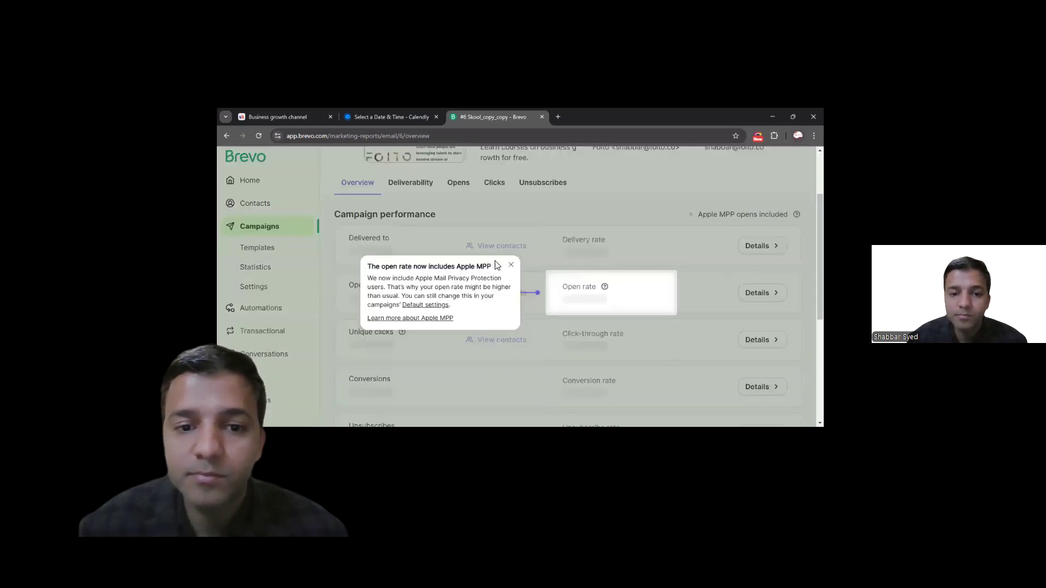
pyautogui.click(511, 265)
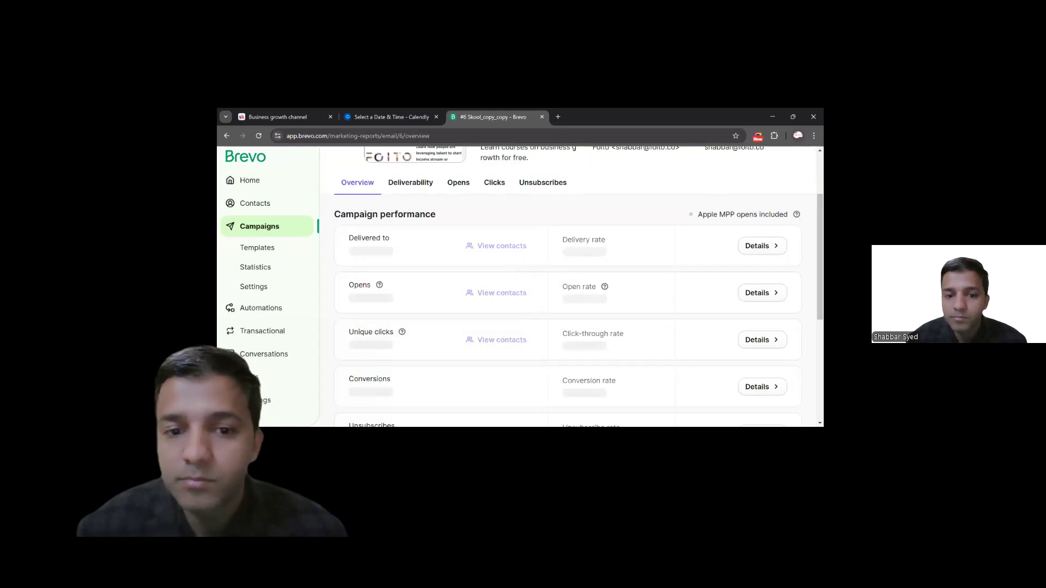
pyautogui.moveTo(820, 256); pyautogui.dragTo(819, 215)
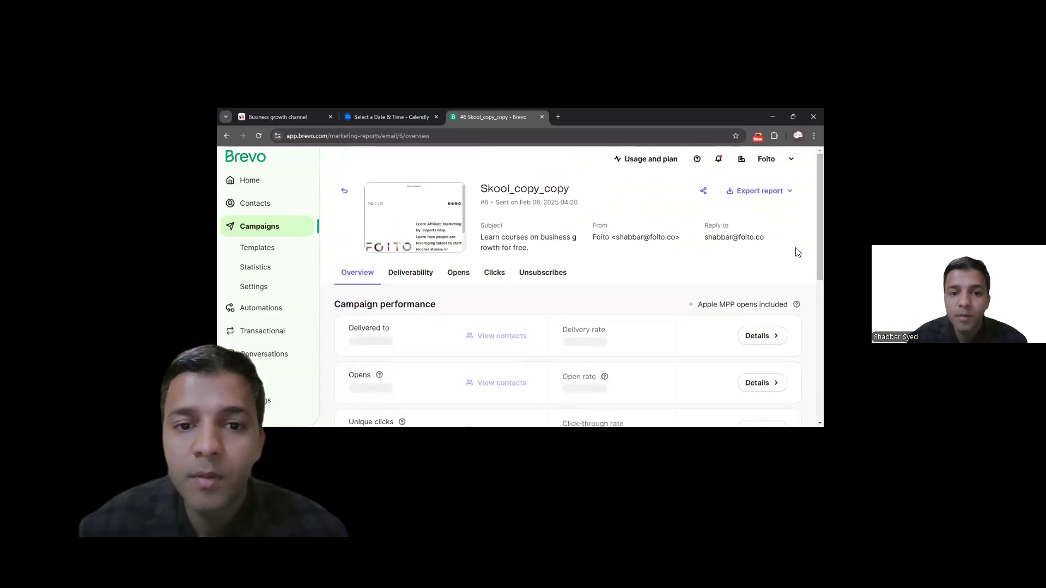
# Preview the Skool_copy_copy email and read through its content down to the Browse Community link and footer
pyautogui.click(435, 224)
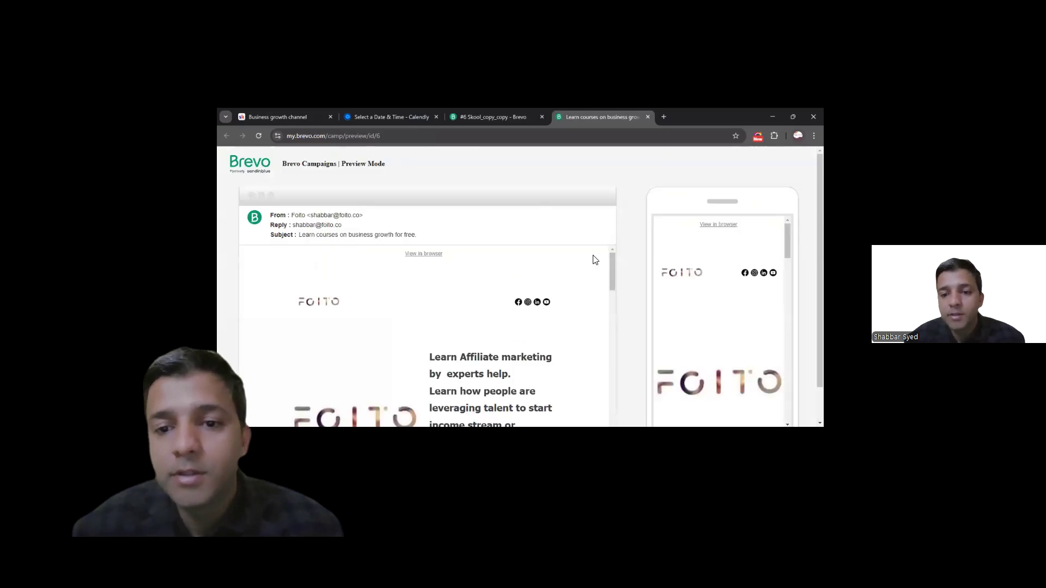
pyautogui.moveTo(610, 264); pyautogui.dragTo(614, 273)
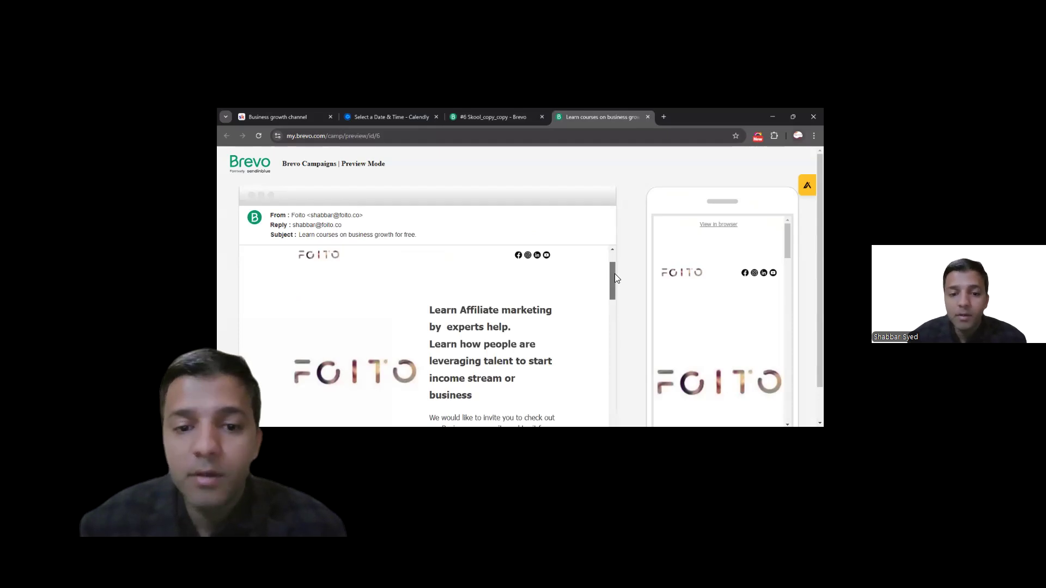
pyautogui.moveTo(615, 274); pyautogui.dragTo(614, 281)
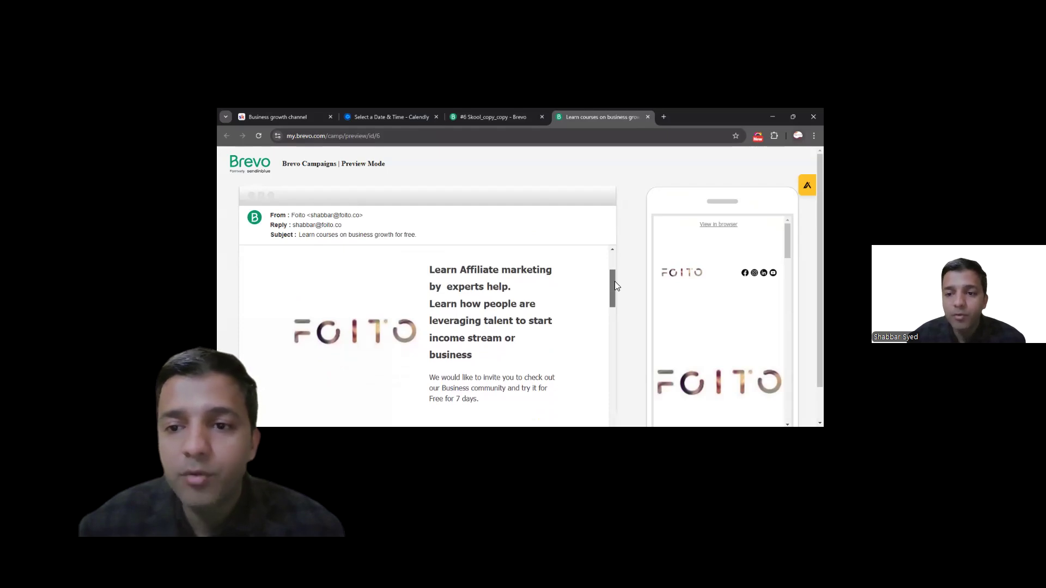
pyautogui.moveTo(614, 281); pyautogui.dragTo(615, 286)
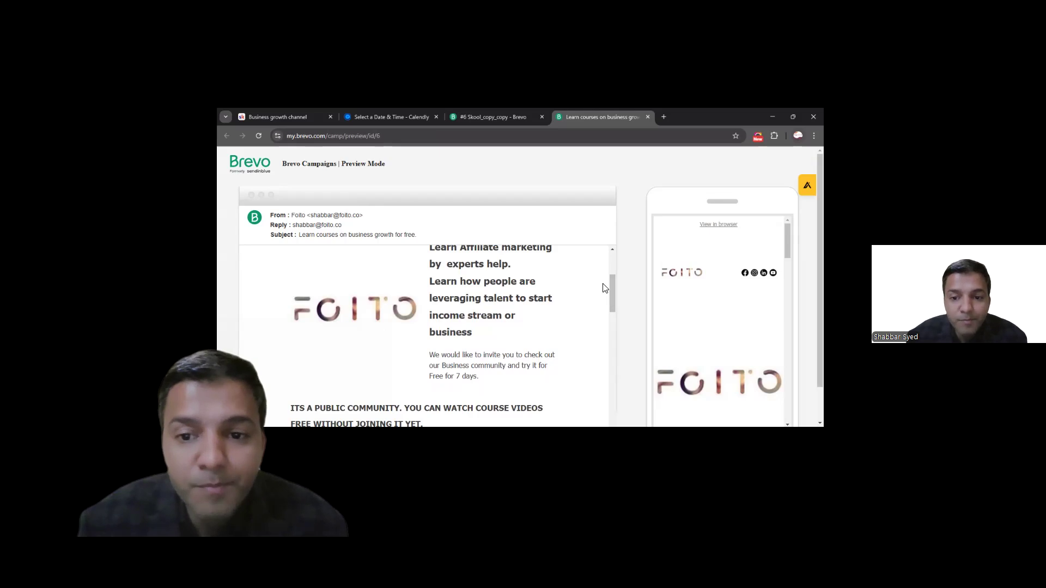
pyautogui.moveTo(615, 283); pyautogui.dragTo(624, 376)
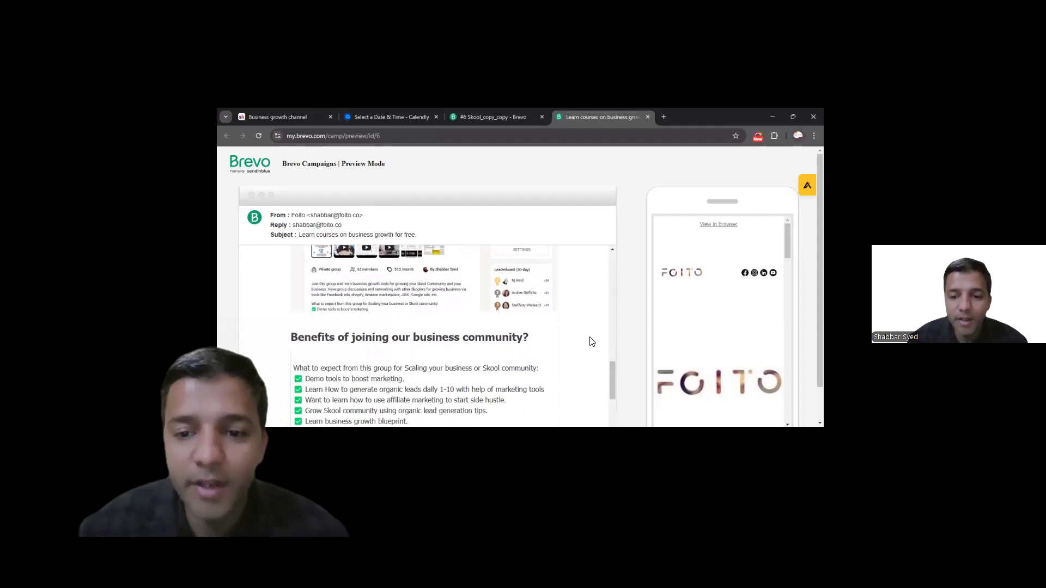
pyautogui.scroll(-3, 610, 371)
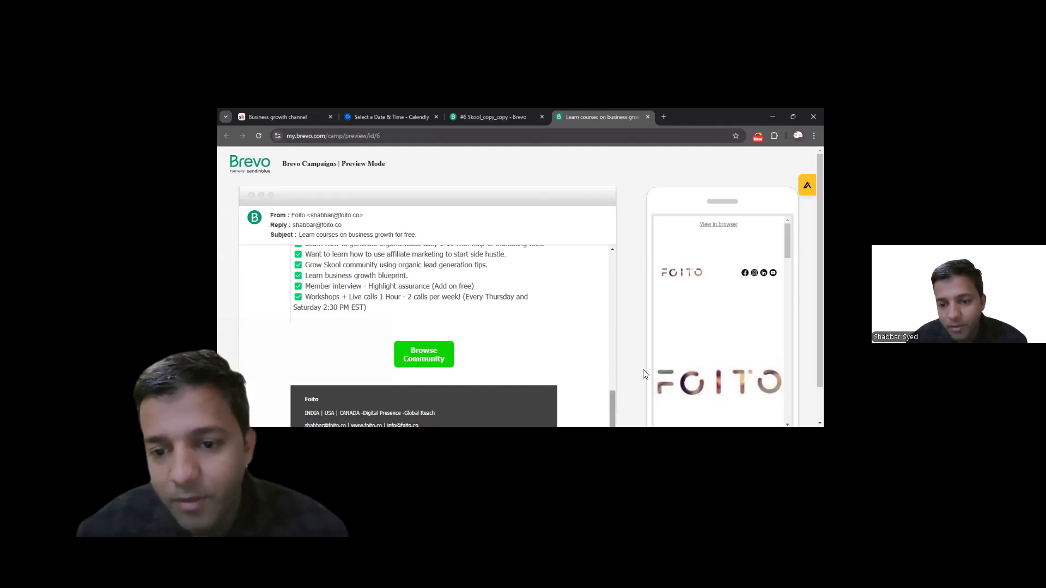
pyautogui.scroll(10, 644, 375)
pyautogui.scroll(3, 637, 264)
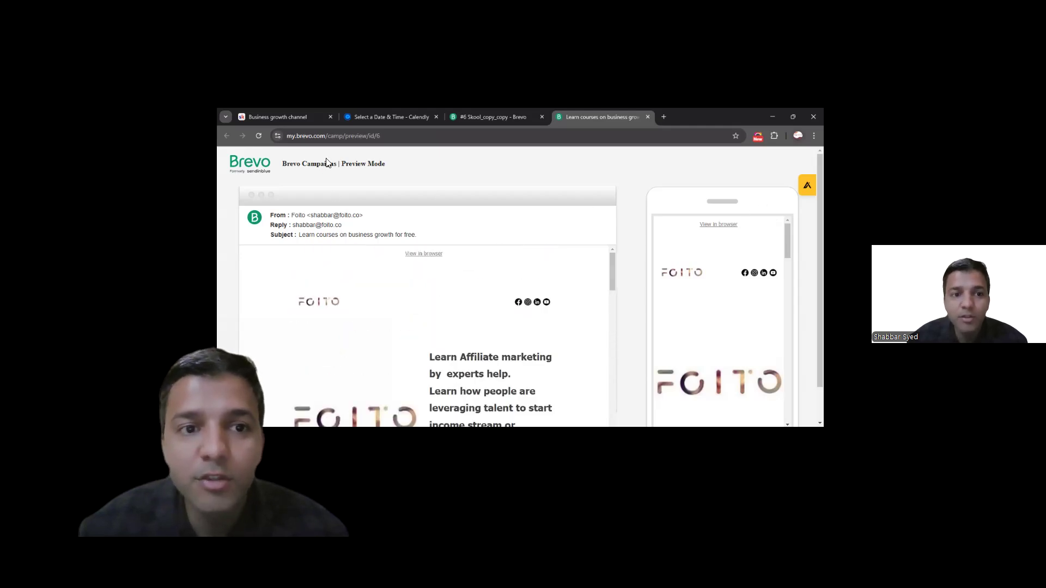
# Return to the campaigns list and create a regular email campaign named Test 1
pyautogui.click(514, 116)
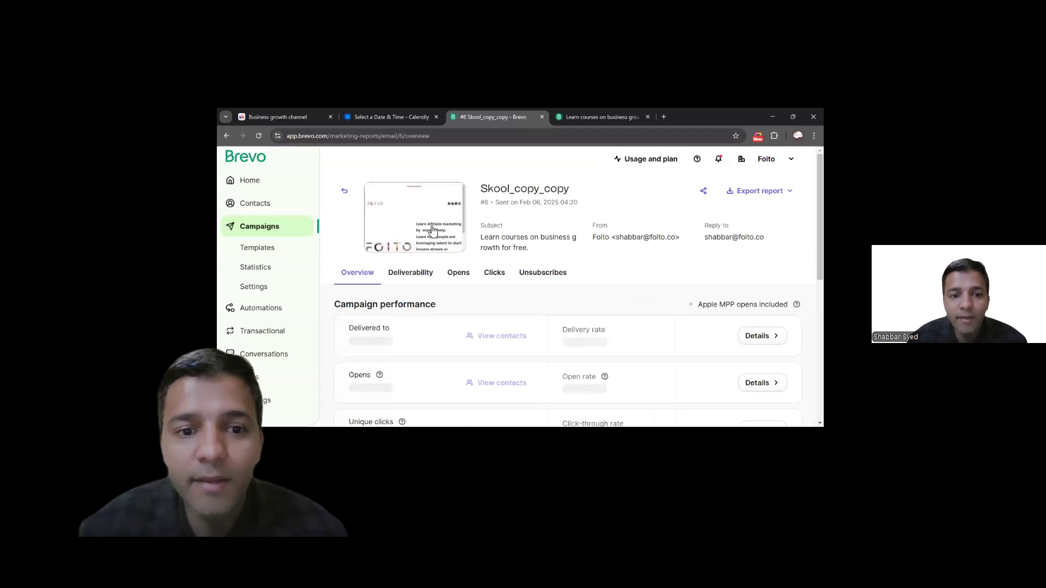
pyautogui.click(286, 227)
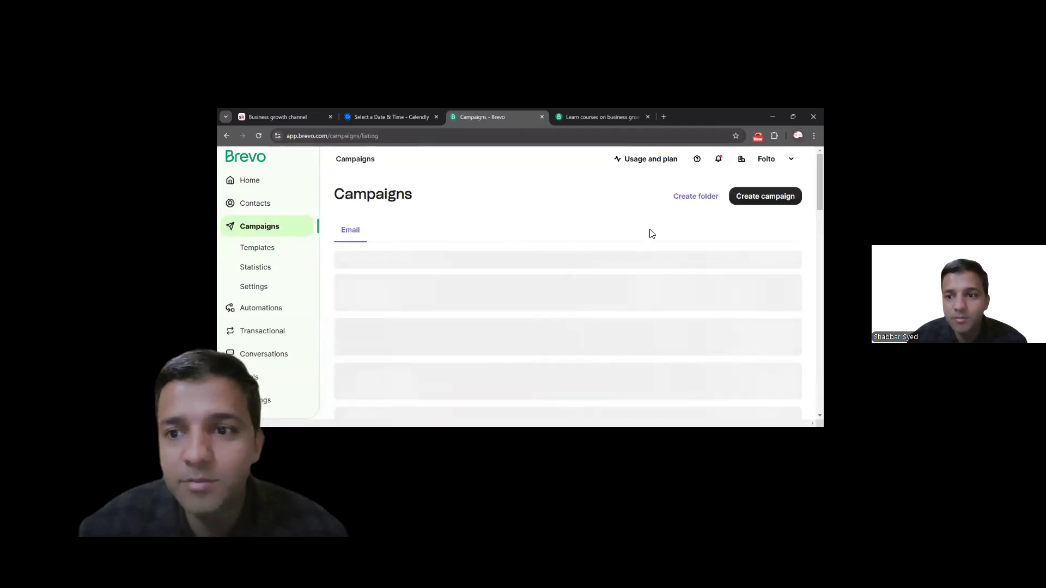
pyautogui.click(767, 197)
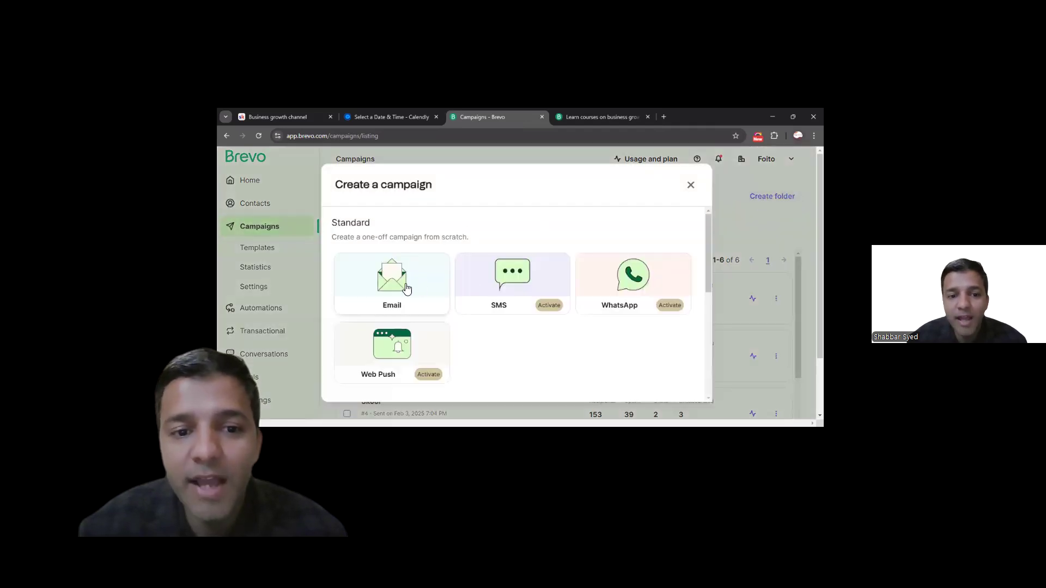
pyautogui.click(406, 287)
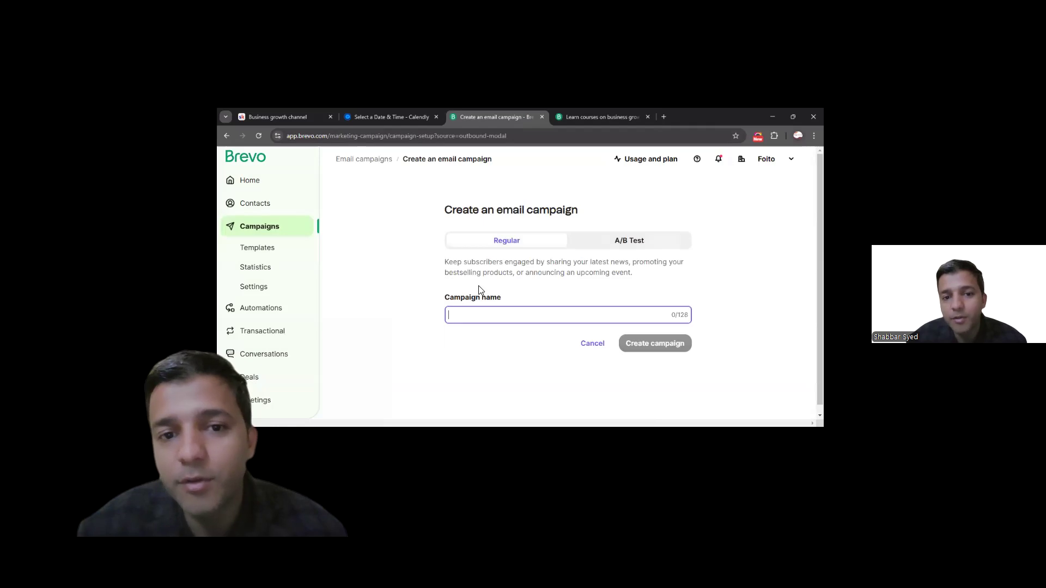
pyautogui.click(498, 318)
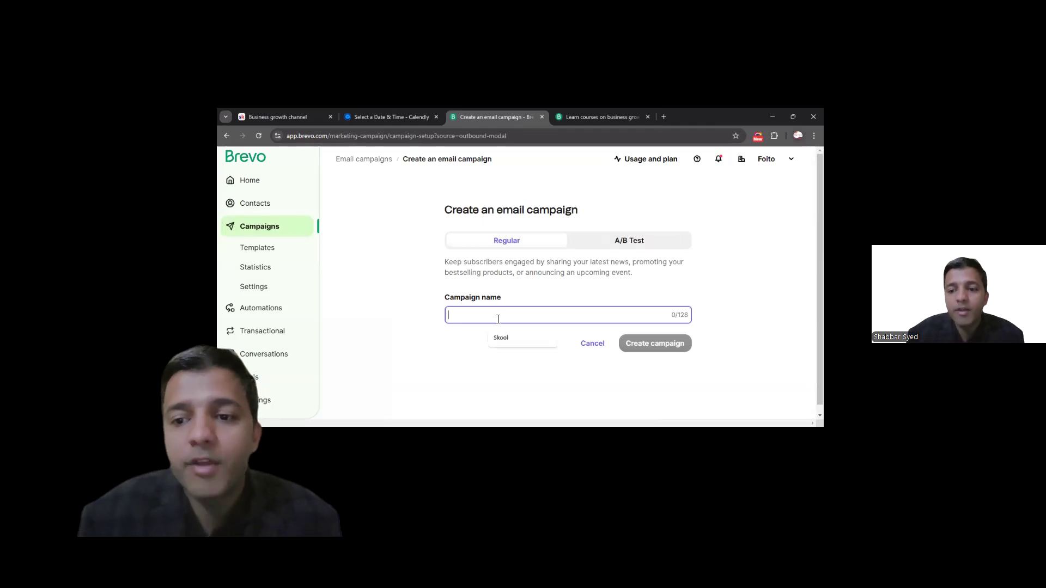
pyautogui.write('Test 1')
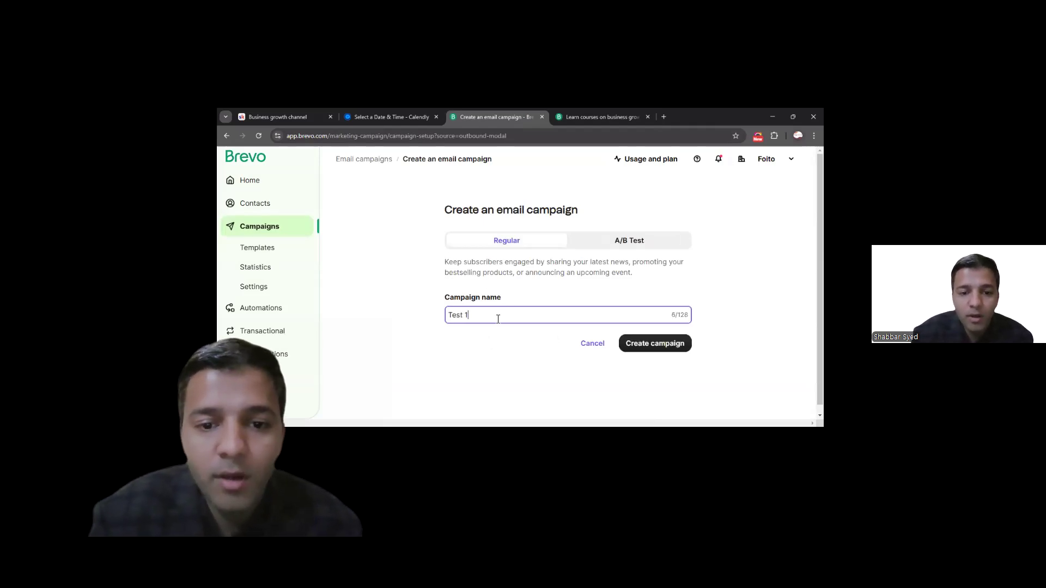
pyautogui.click(647, 351)
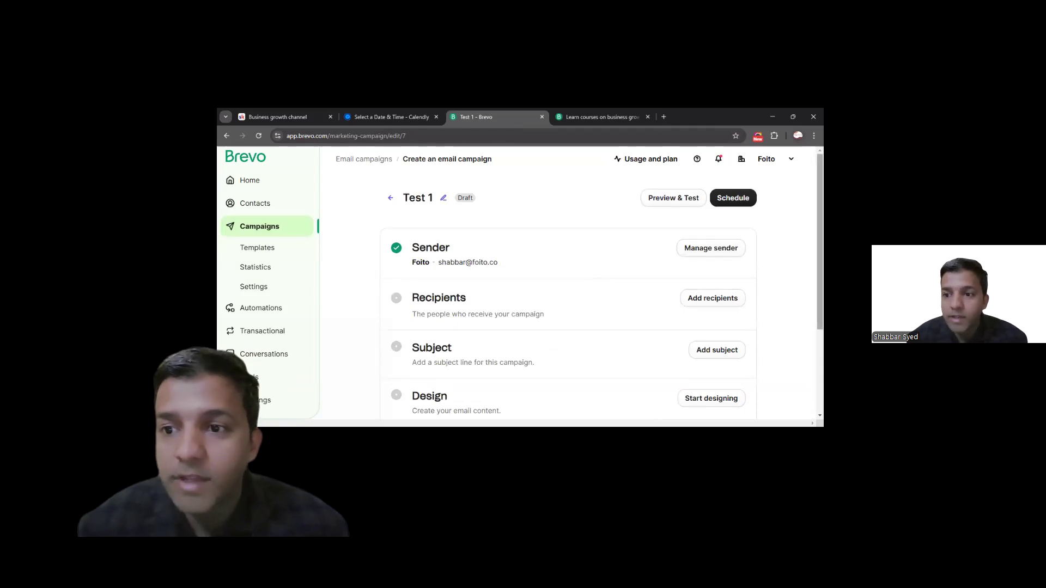
# Set the Test 1 campaign's recipients to the Retargetting list #1 segment and save the selection
pyautogui.scroll(-2, 820, 218)
pyautogui.scroll(-2, 579, 283)
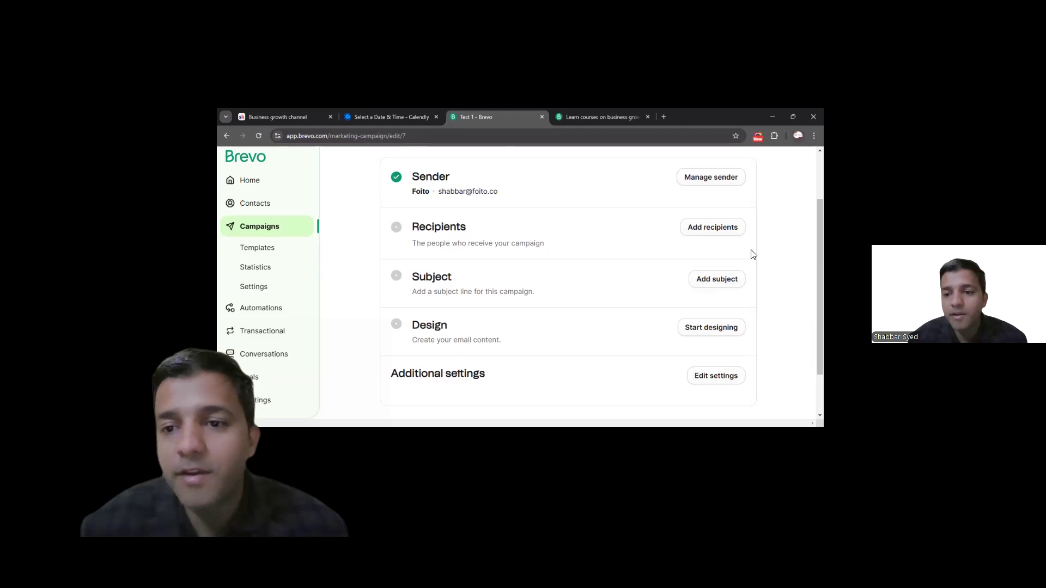
pyautogui.click(718, 234)
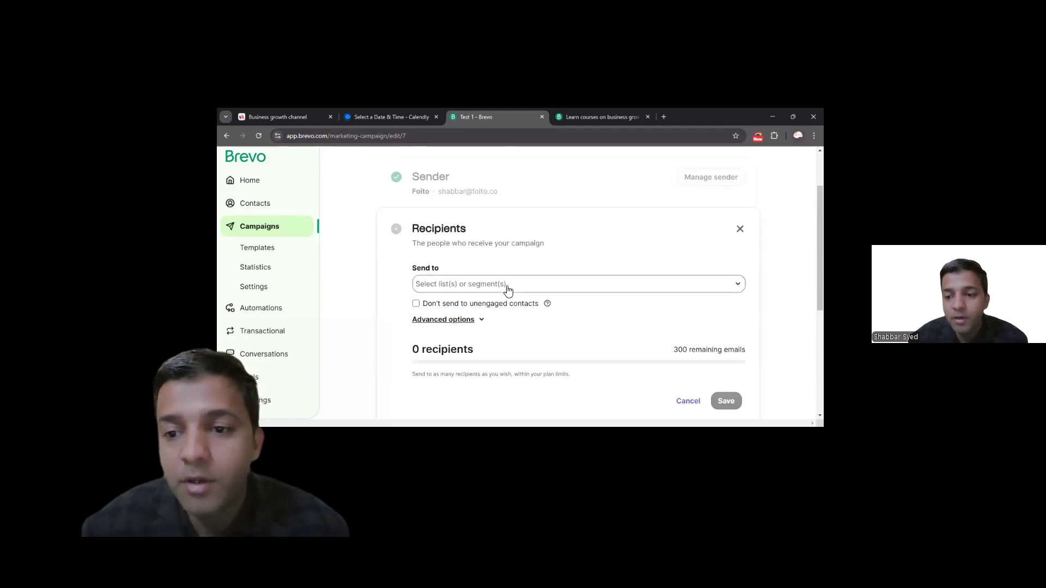
pyautogui.click(565, 284)
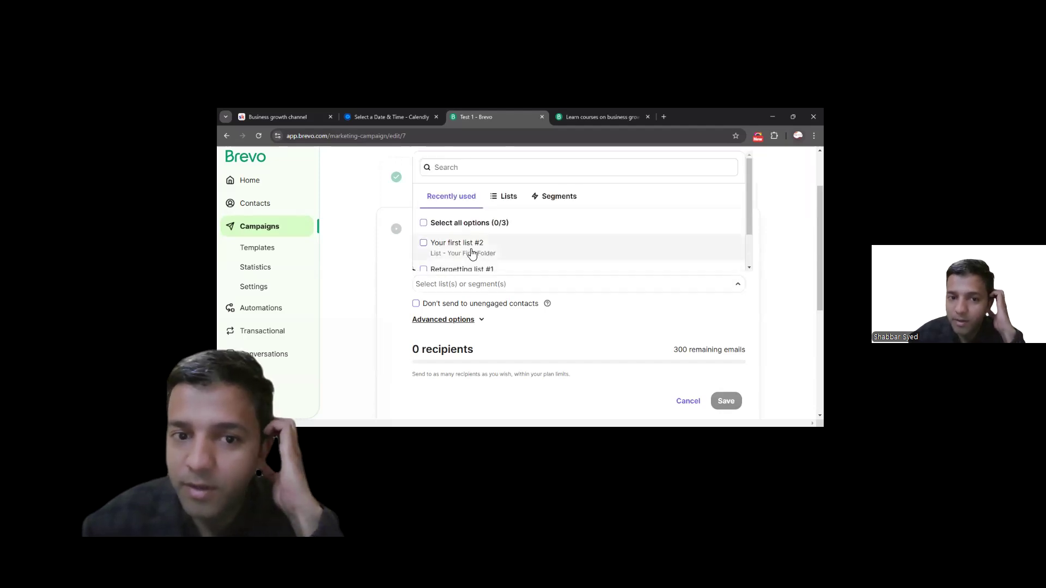
pyautogui.click(424, 271)
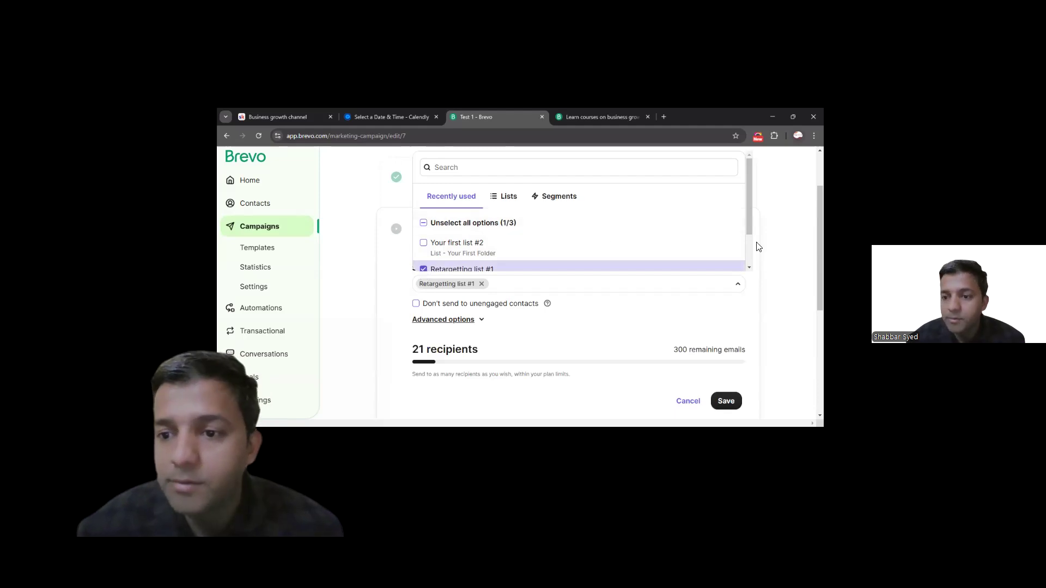
pyautogui.scroll(-5, 599, 283)
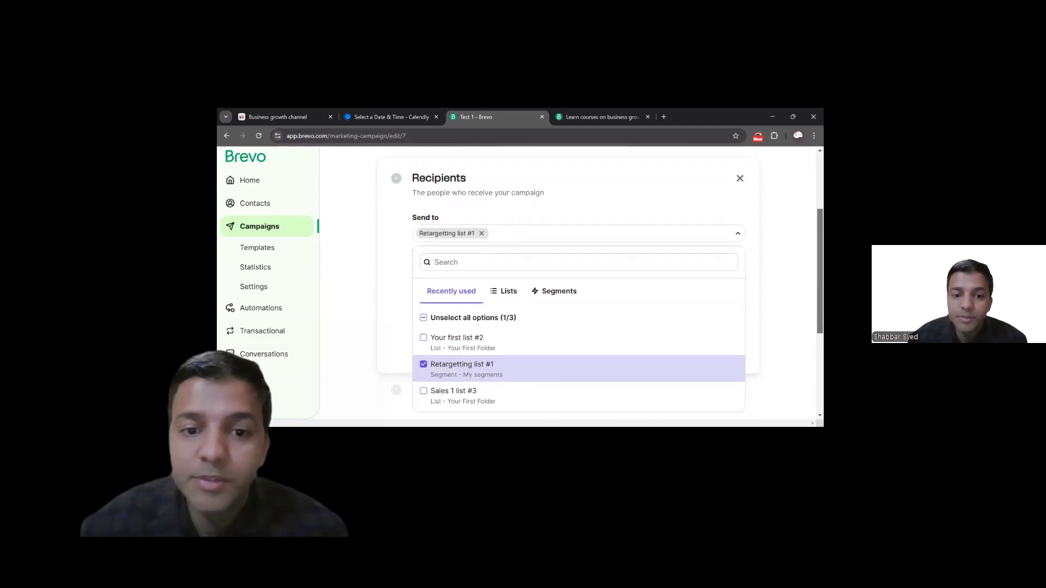
pyautogui.scroll(-2, 820, 311)
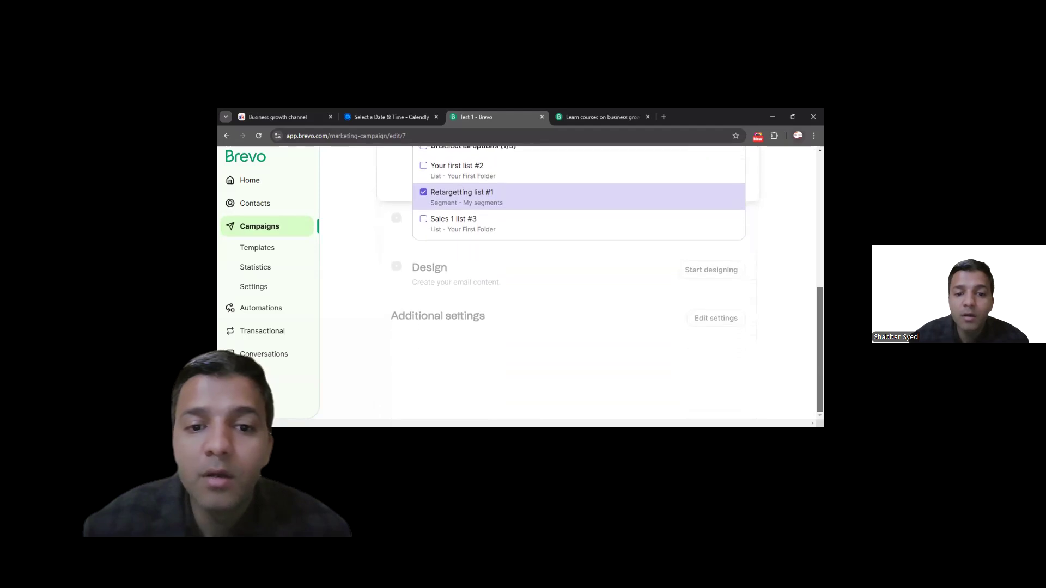
pyautogui.scroll(3, 820, 310)
pyautogui.scroll(-3, 820, 310)
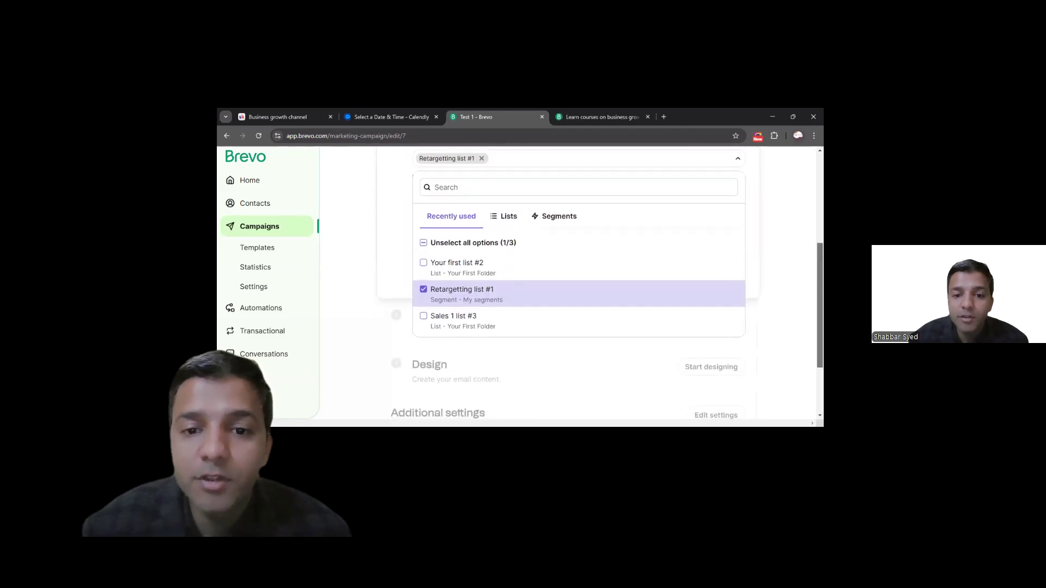
pyautogui.scroll(1, 599, 283)
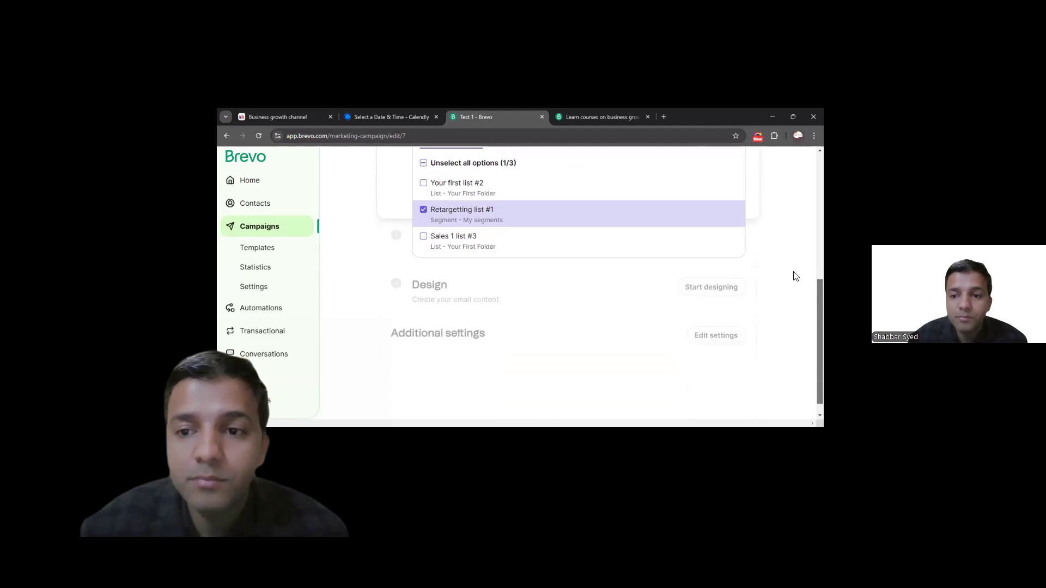
pyautogui.click(787, 224)
pyautogui.click(727, 198)
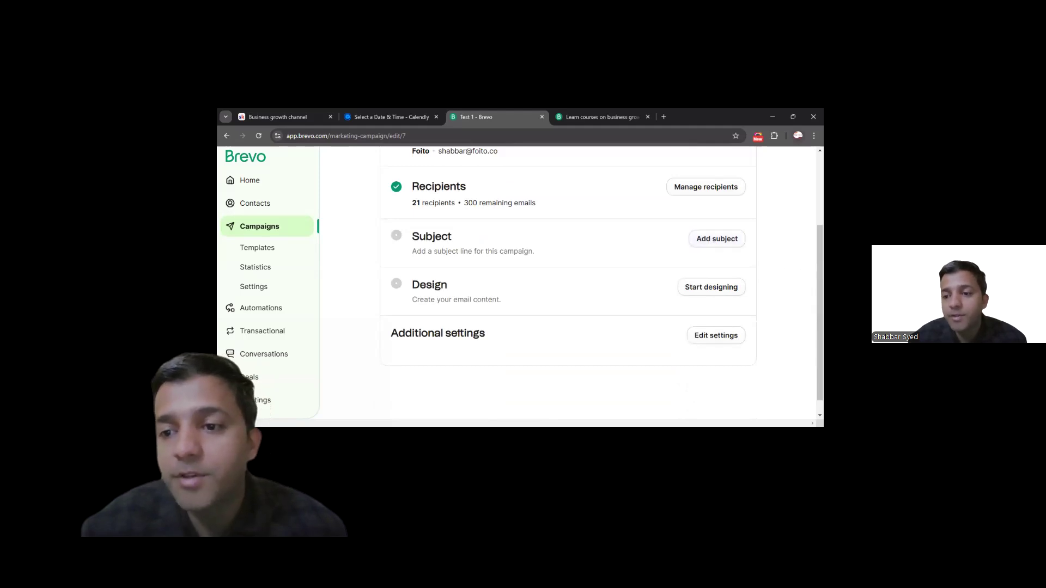
# Start the Test 1 email design from the Tell a story template and review its layout down to the footer
pyautogui.scroll(-1, 568, 281)
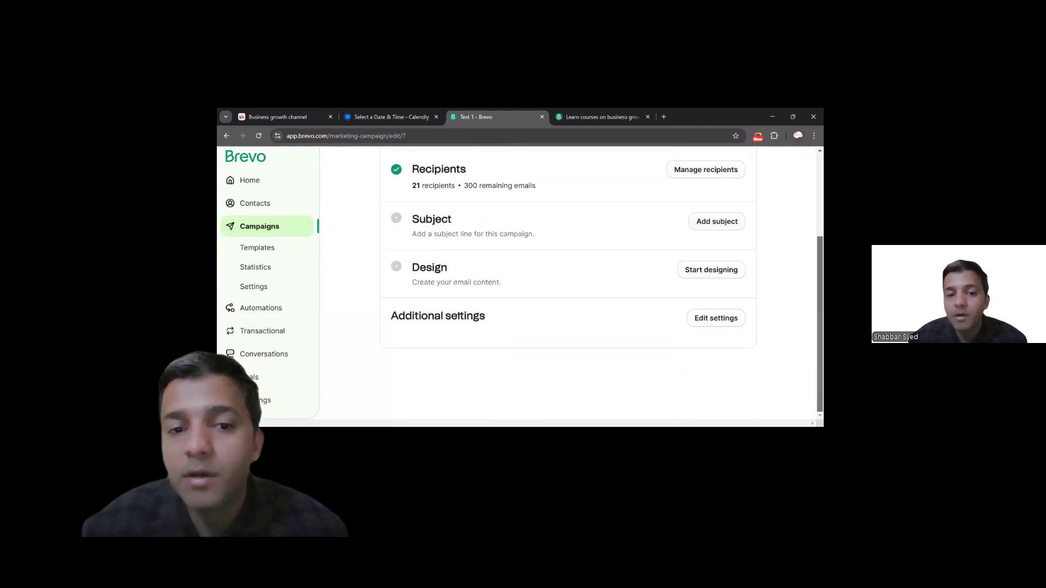
pyautogui.click(718, 272)
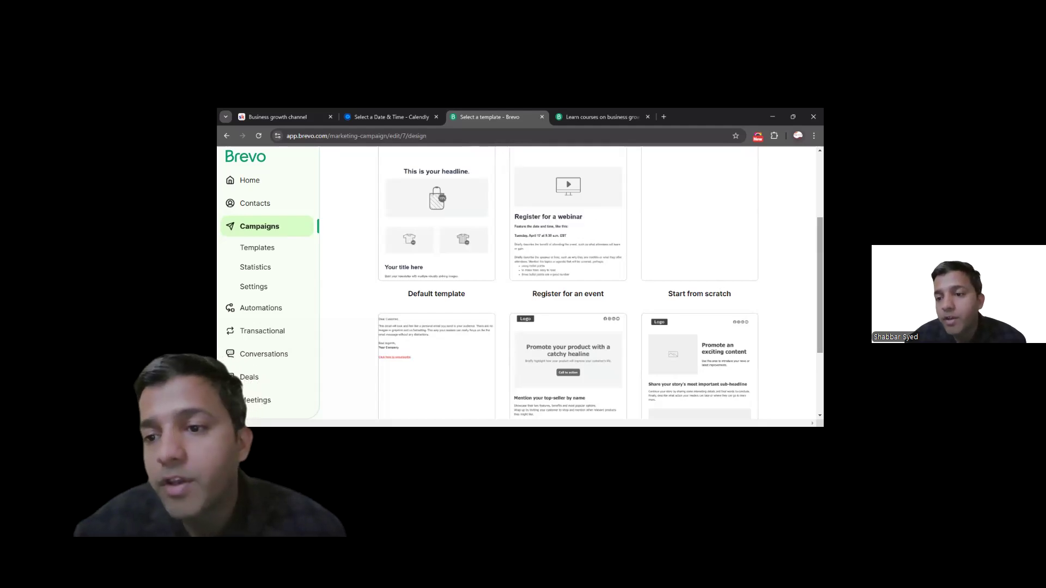
pyautogui.scroll(-3, 808, 265)
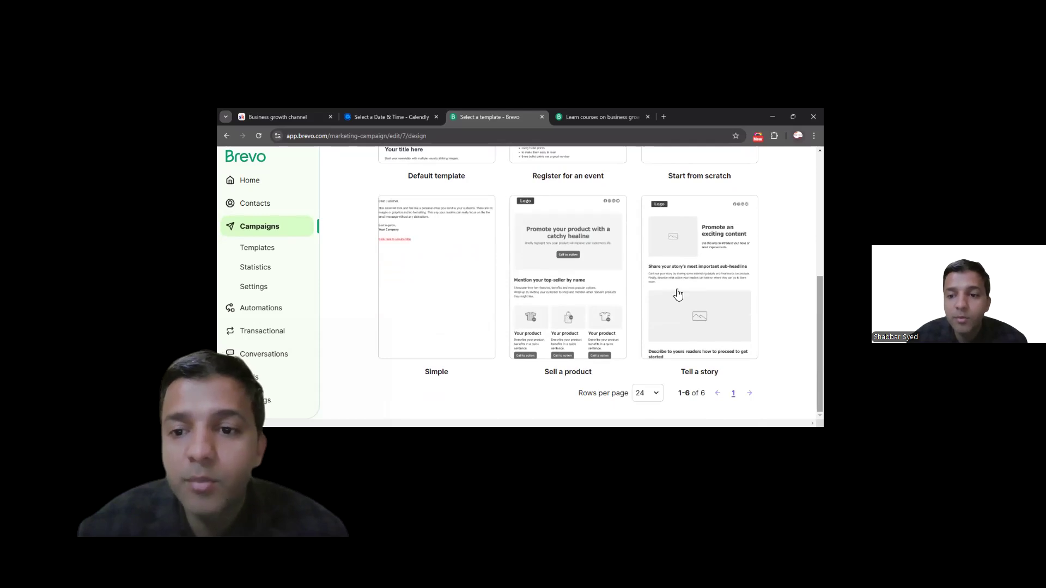
pyautogui.click(688, 269)
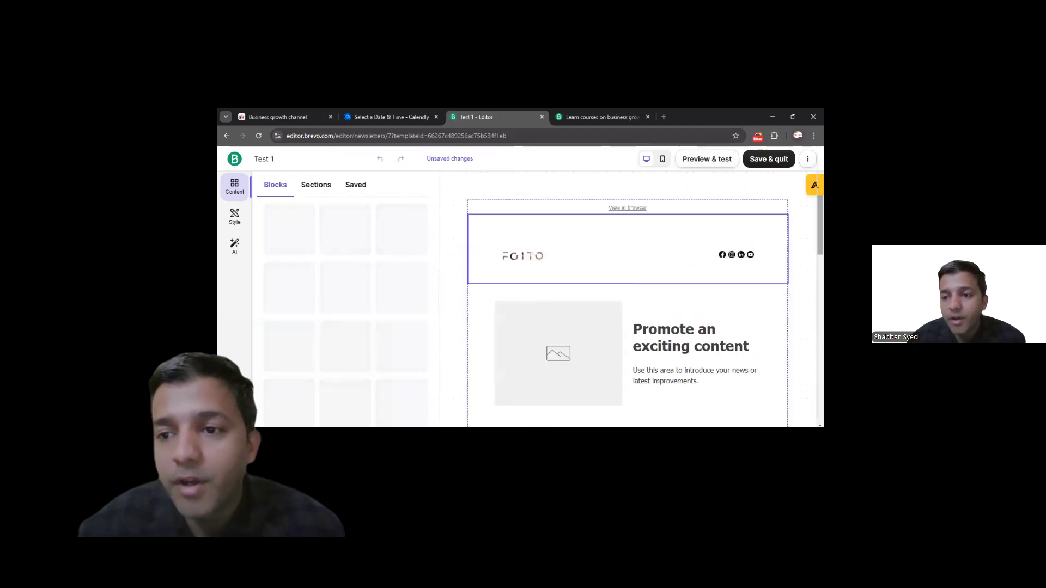
pyautogui.scroll(-3, 628, 300)
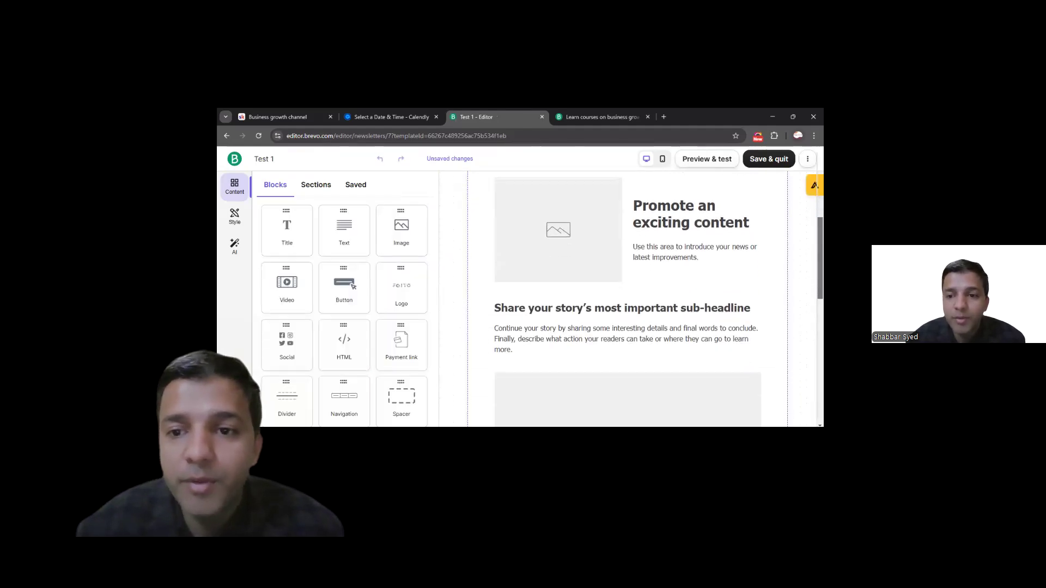
pyautogui.scroll(-5, 627, 300)
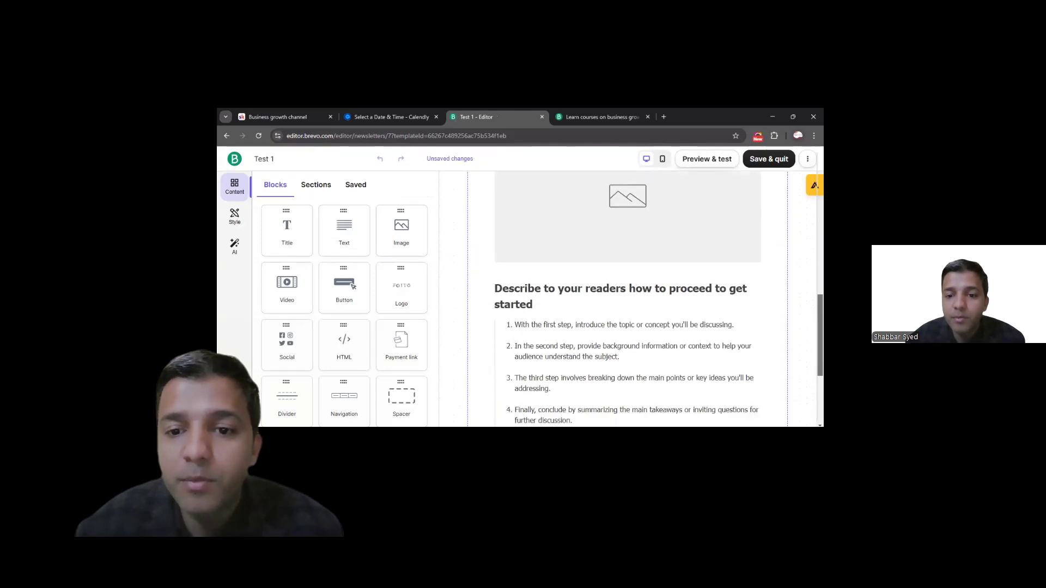
pyautogui.scroll(-2, 719, 375)
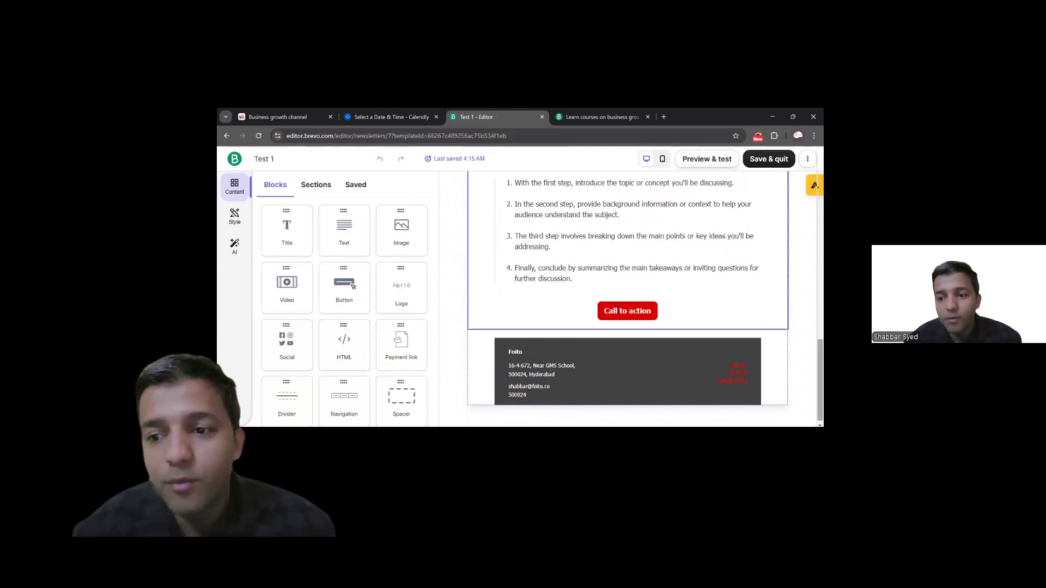
pyautogui.scroll(15, 627, 299)
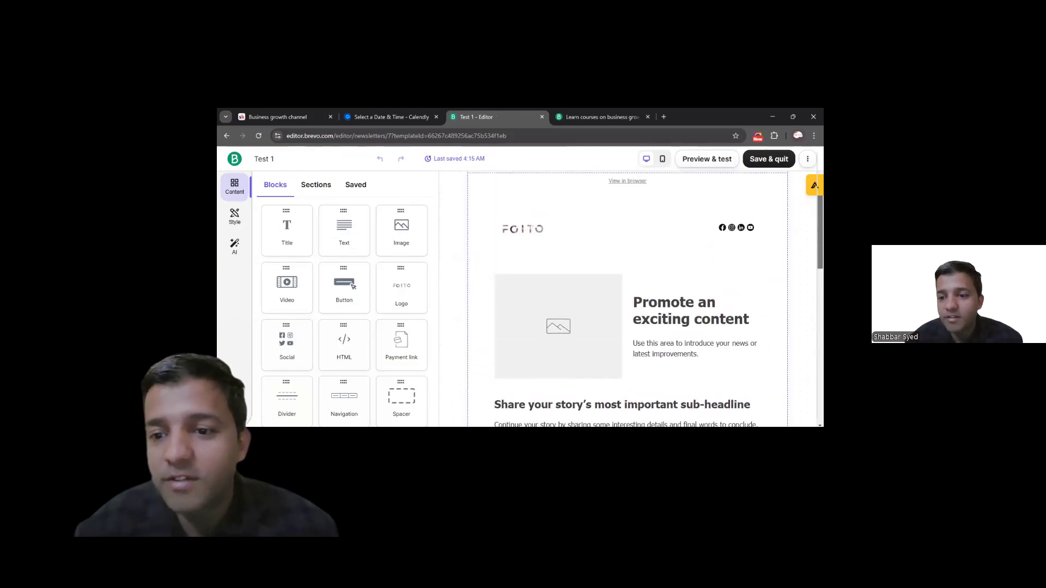